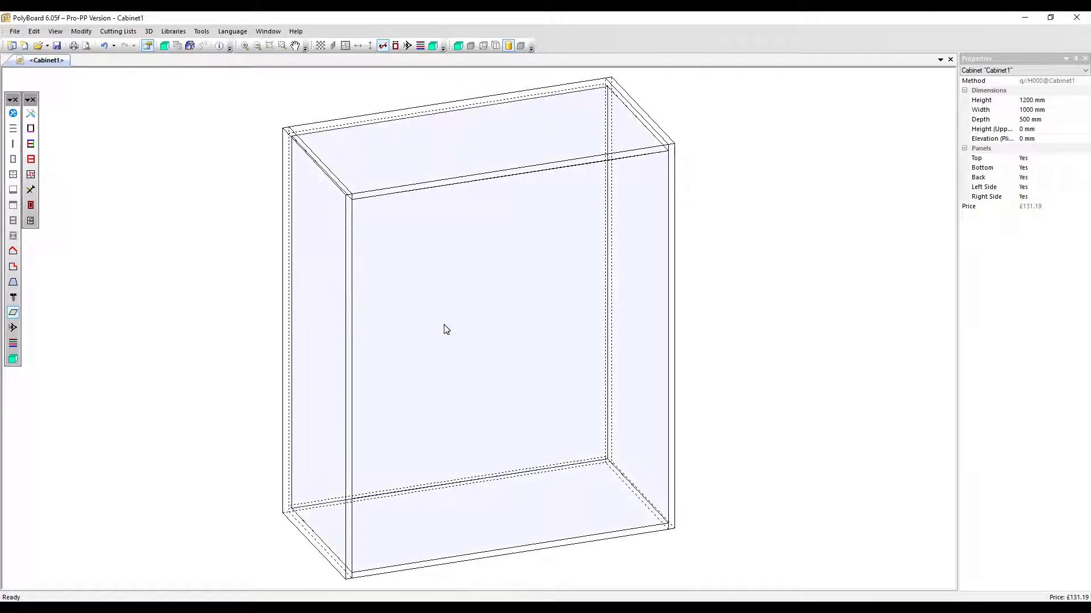
# Step: Select the cabinet's interior zone and start adding a free division
pyautogui.click(444, 325)
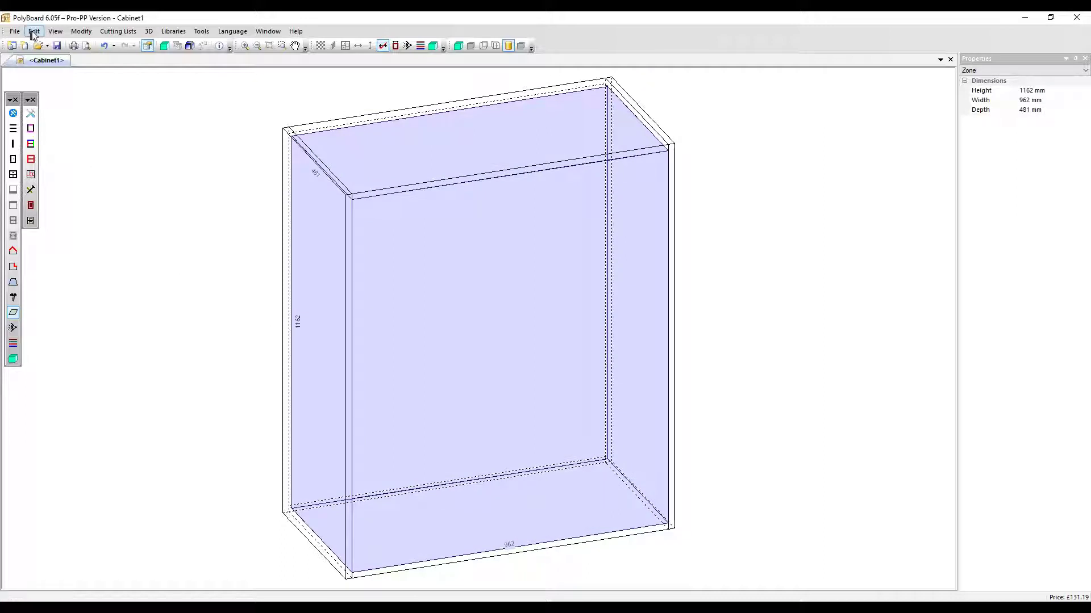
pyautogui.click(82, 32)
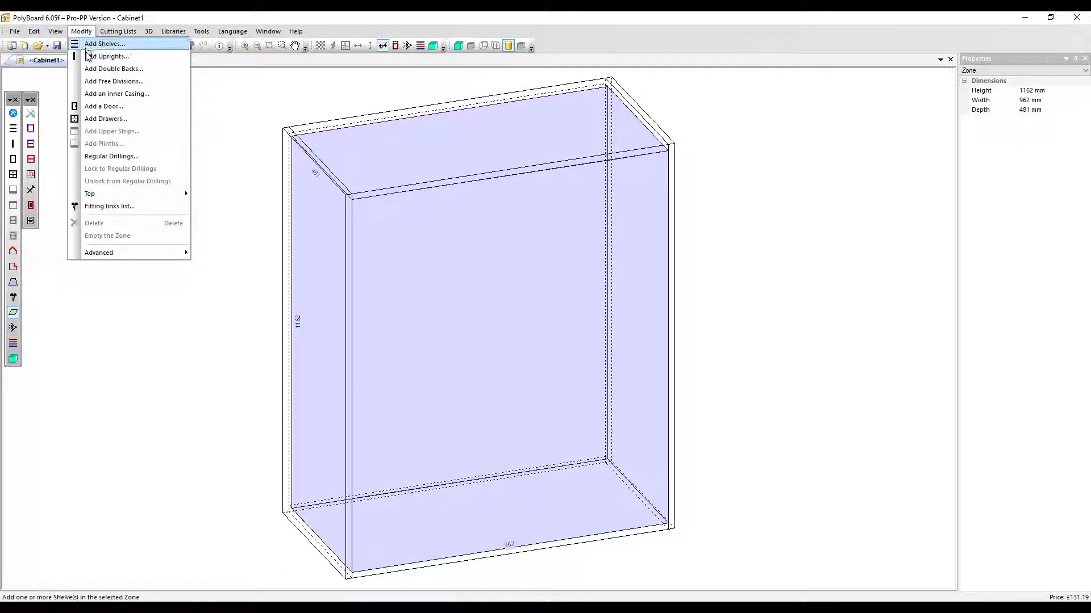
pyautogui.click(451, 329)
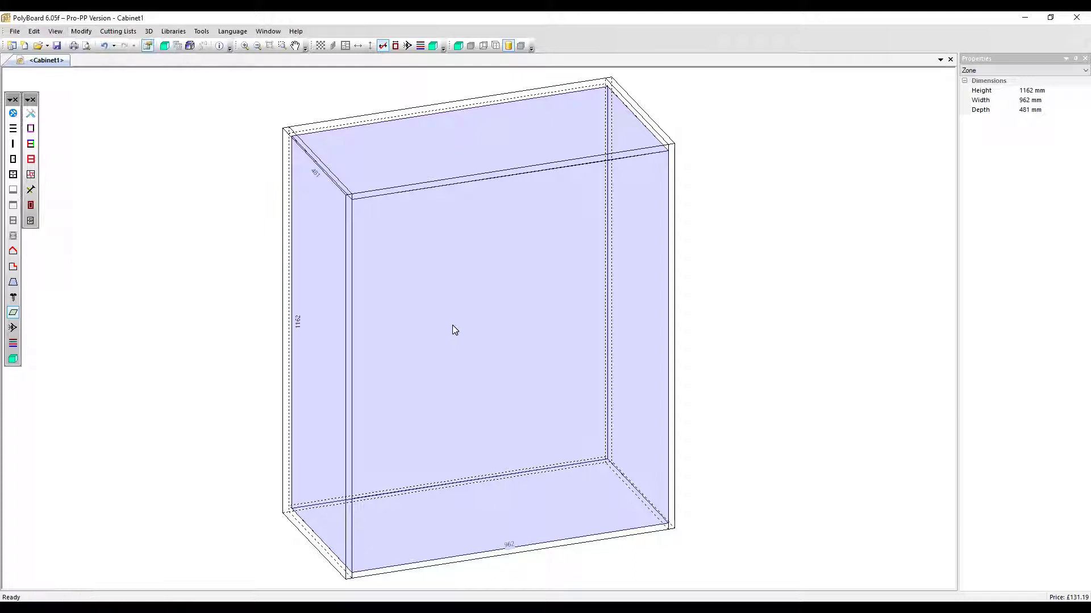
pyautogui.rightClick(452, 325)
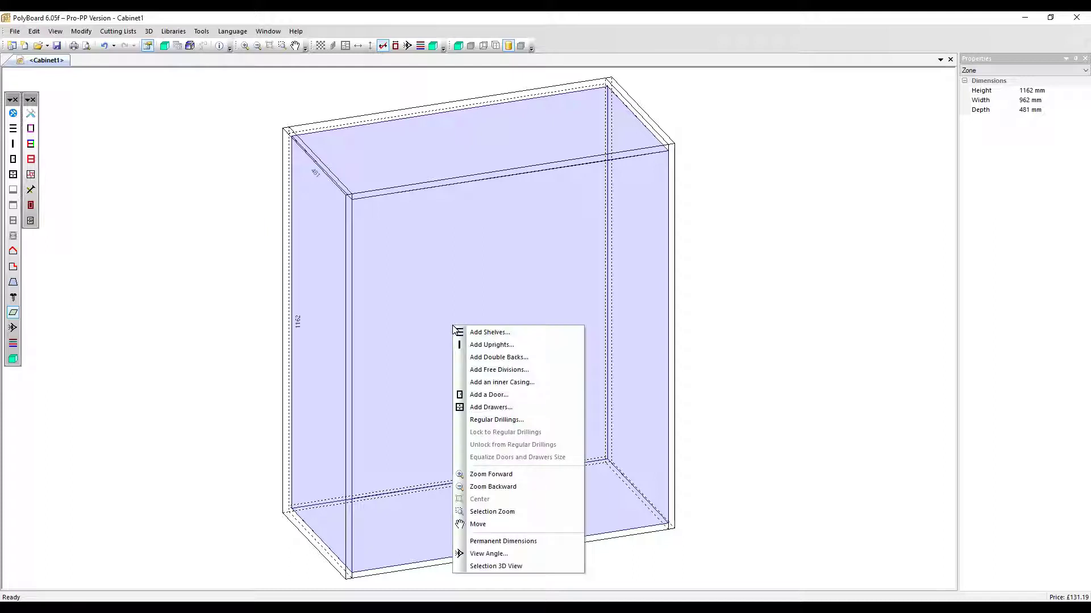
pyautogui.click(484, 371)
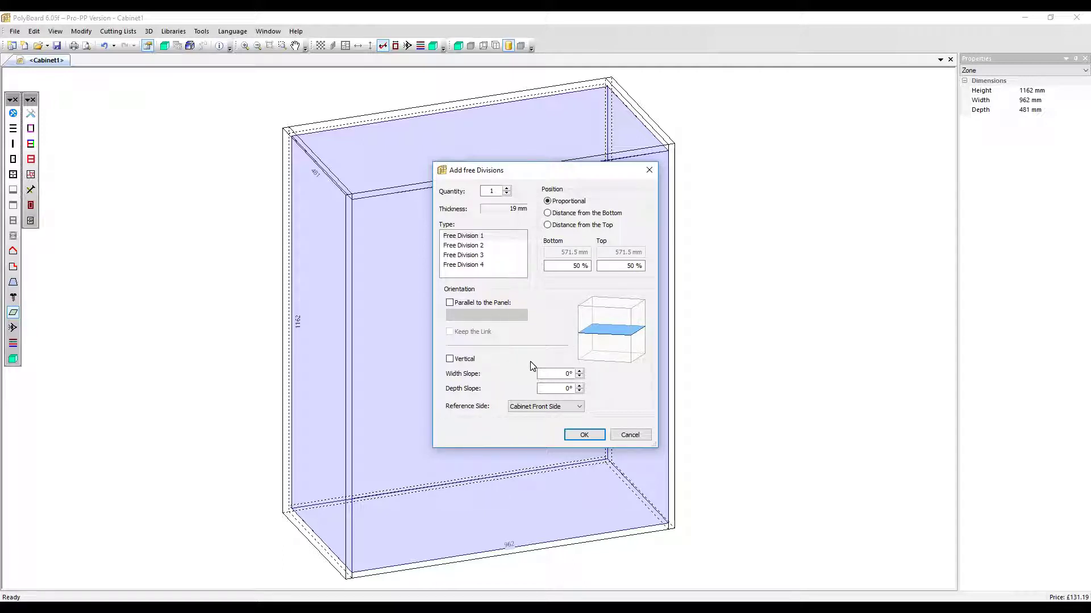
# Step: Try several width slopes, then leave the division's width slope at 0°
pyautogui.click(579, 371)
pyautogui.click(579, 376)
pyautogui.click(580, 377)
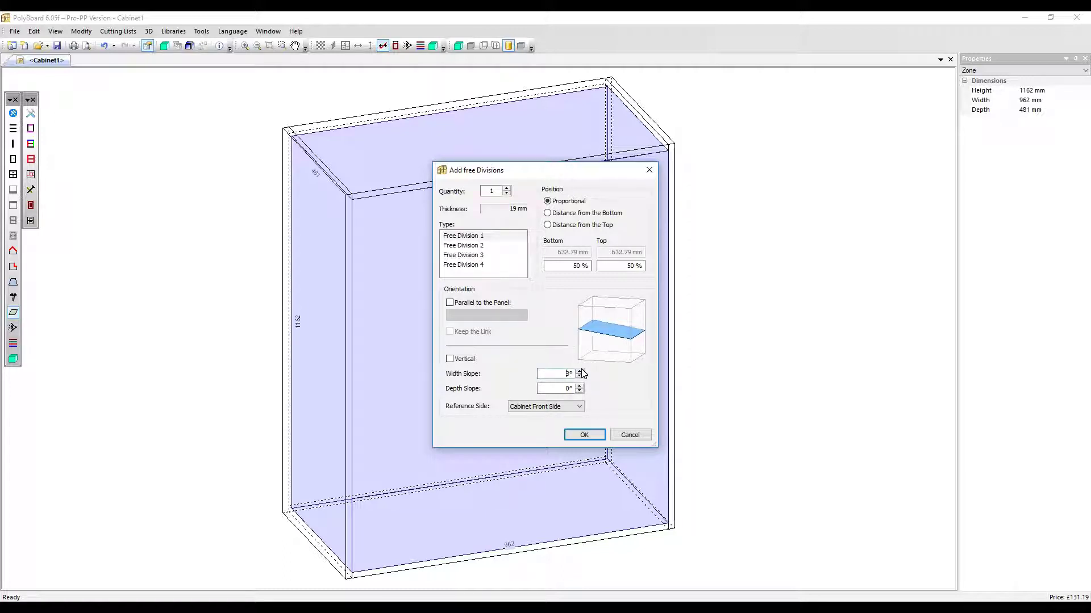
pyautogui.click(579, 376)
pyautogui.click(580, 371)
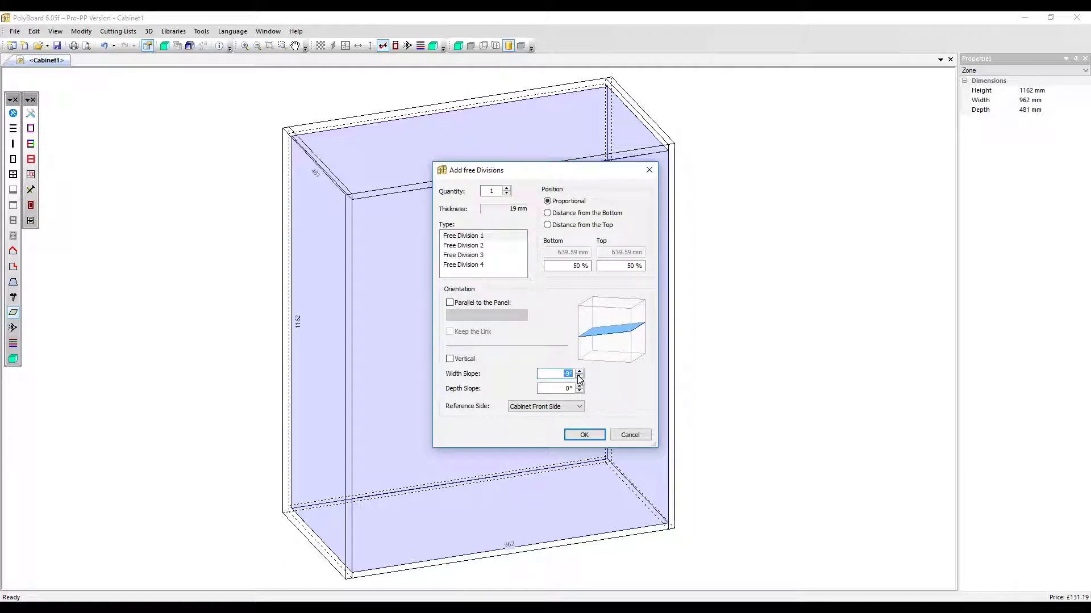
pyautogui.click(579, 371)
pyautogui.click(579, 370)
pyautogui.click(579, 376)
pyautogui.click(580, 377)
pyautogui.click(579, 377)
pyautogui.click(579, 377)
pyautogui.click(580, 377)
pyautogui.click(579, 377)
pyautogui.click(579, 377)
pyautogui.click(579, 377)
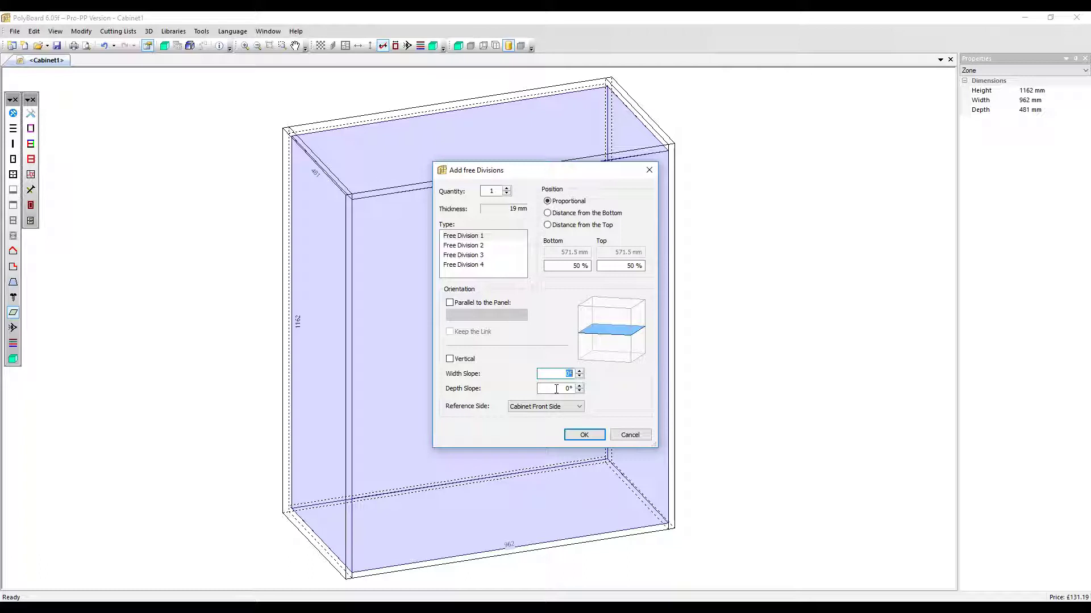
# Step: Set the division's depth slope to -11° and create the sloped shelf
pyautogui.click(579, 392)
pyautogui.click(579, 391)
pyautogui.click(579, 392)
pyautogui.click(579, 392)
pyautogui.click(580, 391)
pyautogui.click(580, 391)
pyautogui.click(579, 391)
pyautogui.click(579, 392)
pyautogui.click(579, 392)
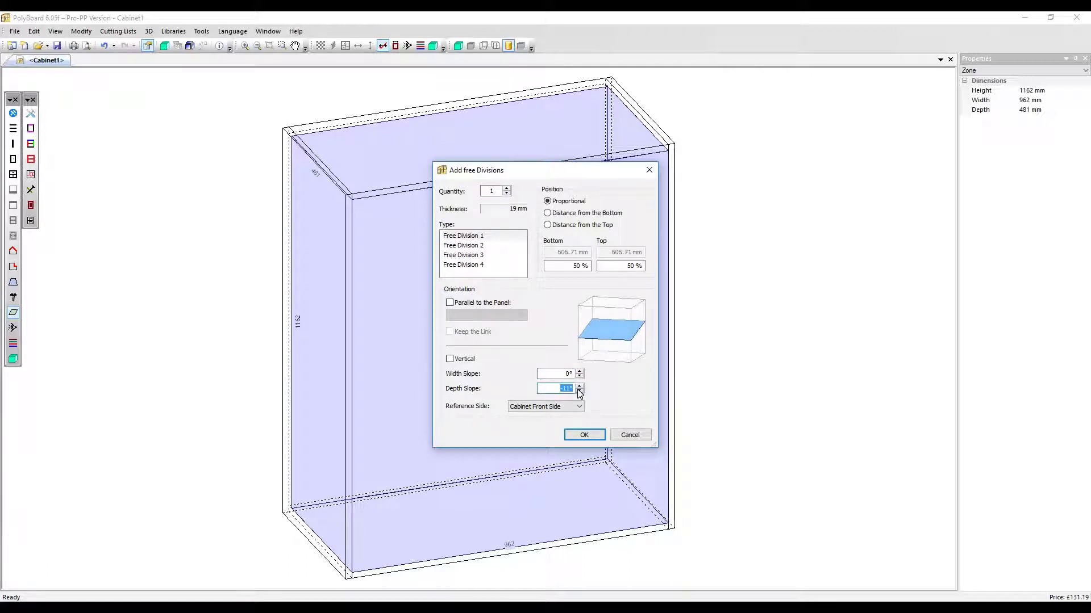
pyautogui.click(584, 435)
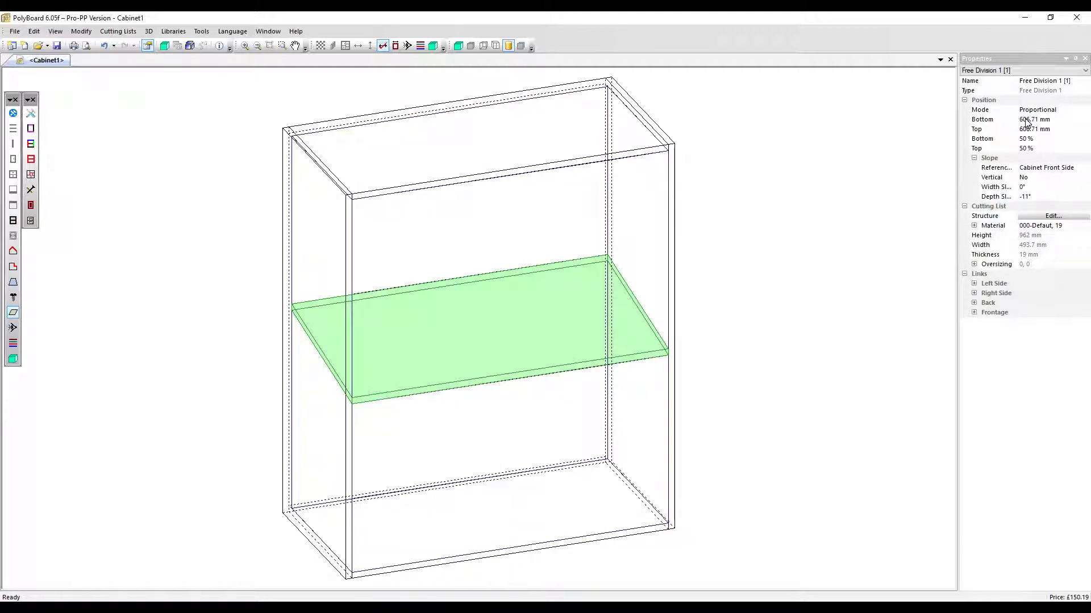
# Step: Move the shelf's bottom to 500 mm, then delete the sloped shelf
pyautogui.click(1018, 119)
pyautogui.hotkey('ctrl', 'a')
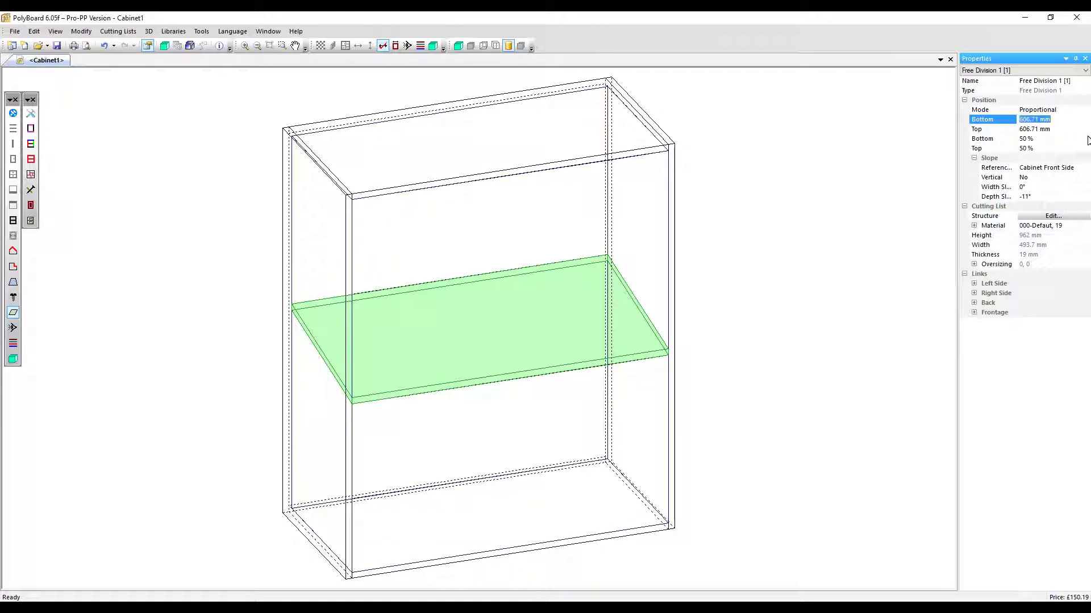
pyautogui.write('500')
pyautogui.press('Return')
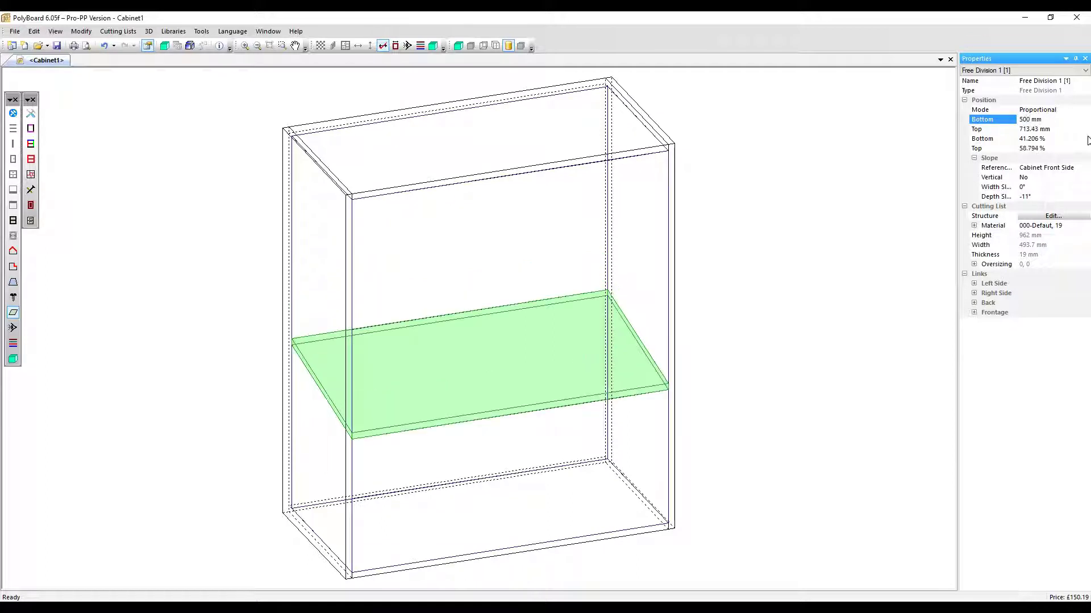
pyautogui.rightClick(538, 411)
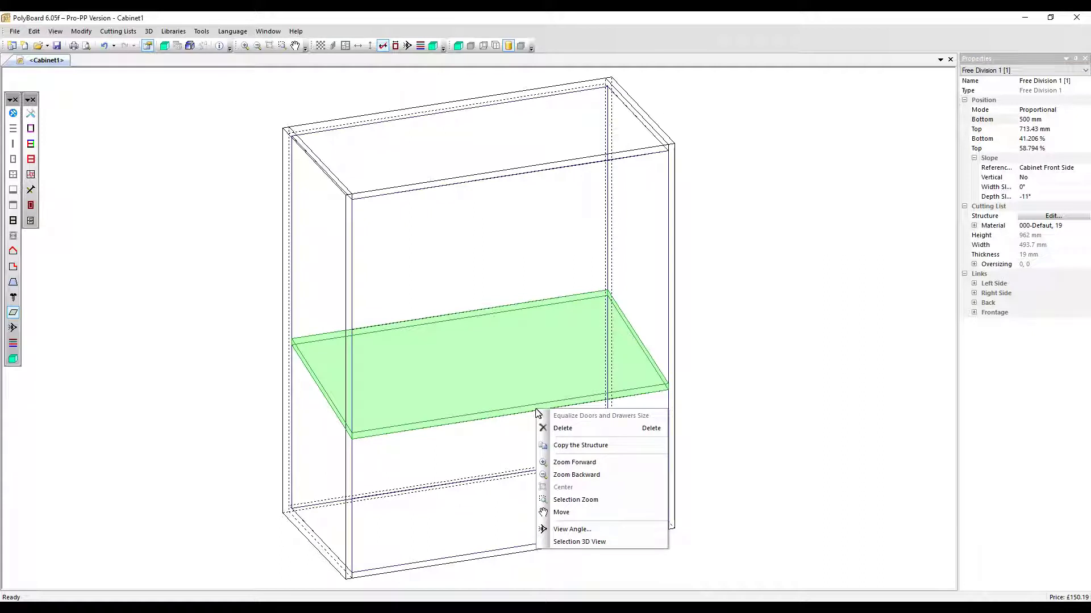
pyautogui.click(545, 430)
# Step: Add a vertical free division rotated to 62°, centred at 50% in the cabinet zone
pyautogui.rightClick(514, 379)
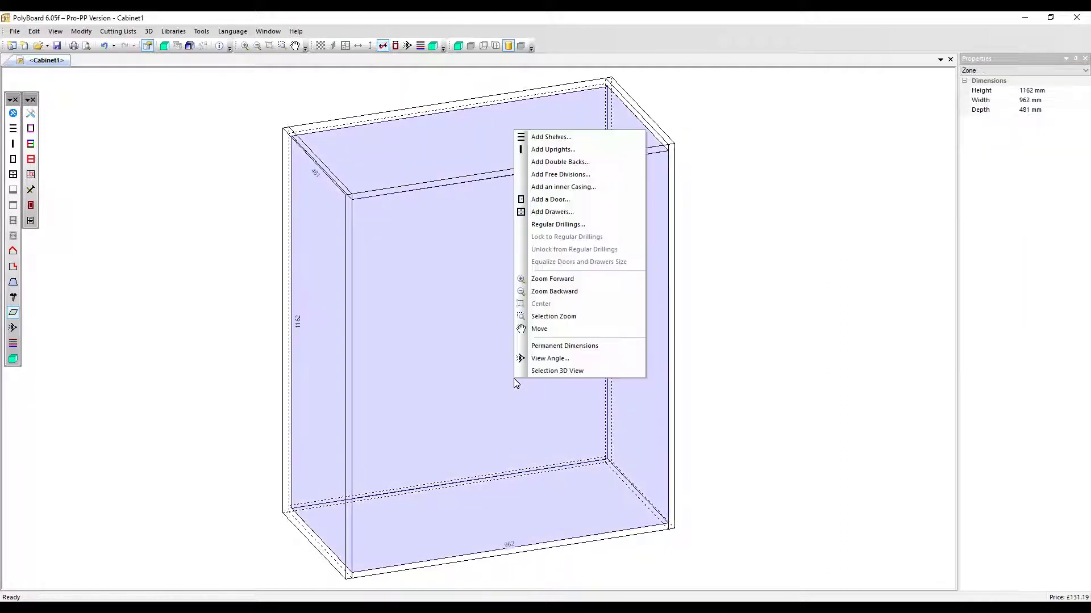
pyautogui.click(578, 175)
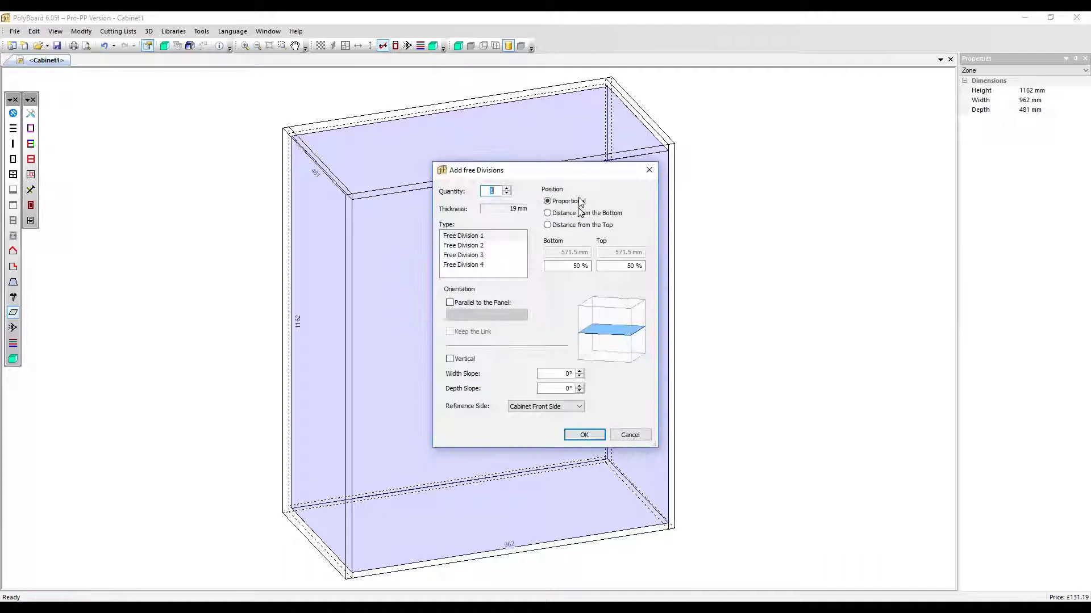
pyautogui.click(450, 359)
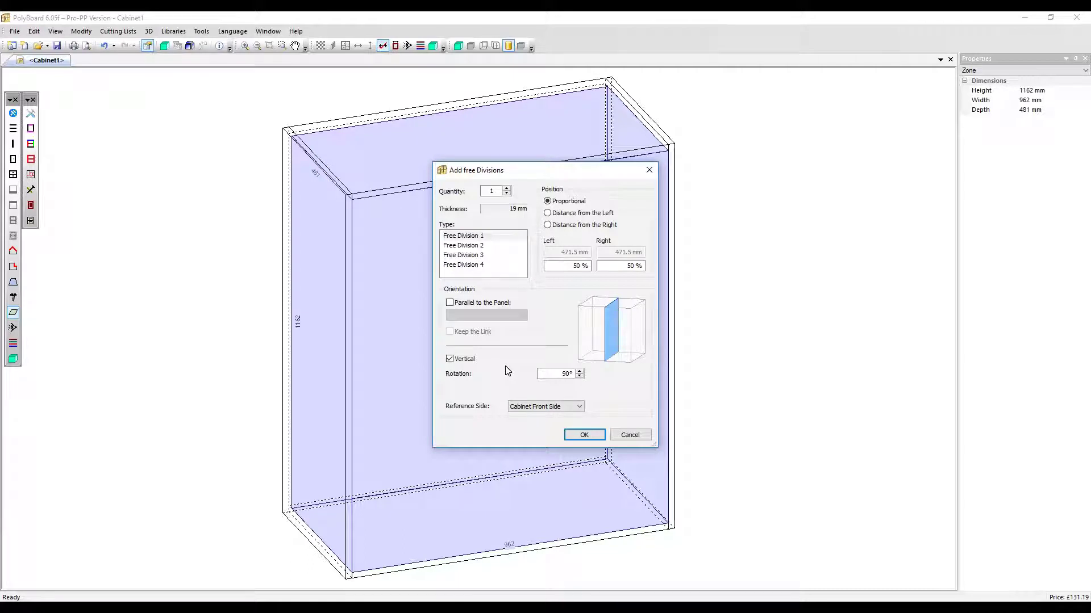
pyautogui.click(580, 376)
pyautogui.click(579, 376)
pyautogui.click(579, 377)
pyautogui.click(579, 376)
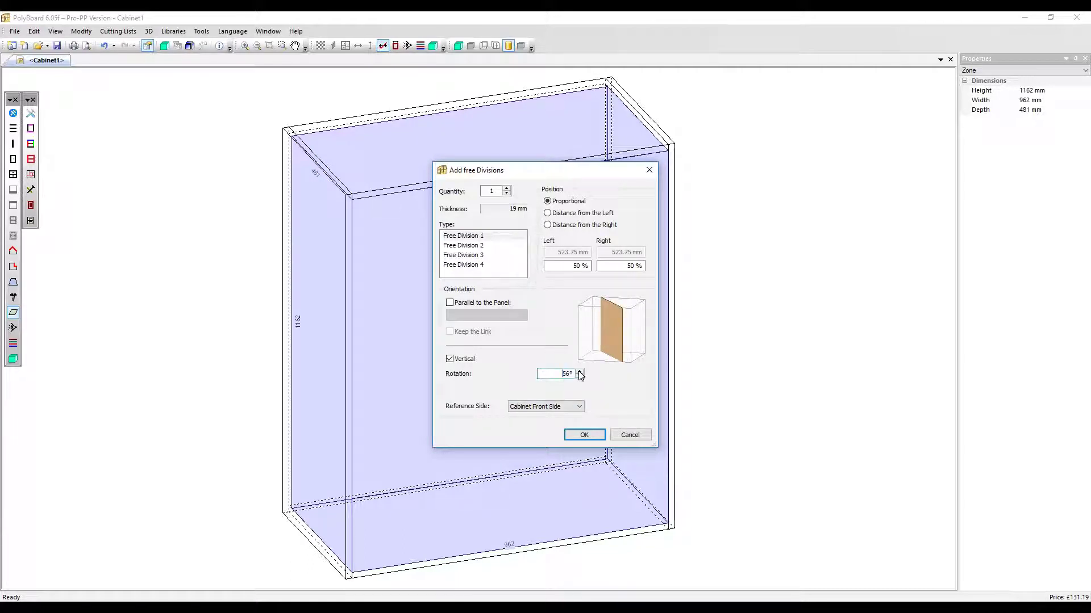
pyautogui.click(579, 377)
pyautogui.click(579, 376)
pyautogui.click(583, 435)
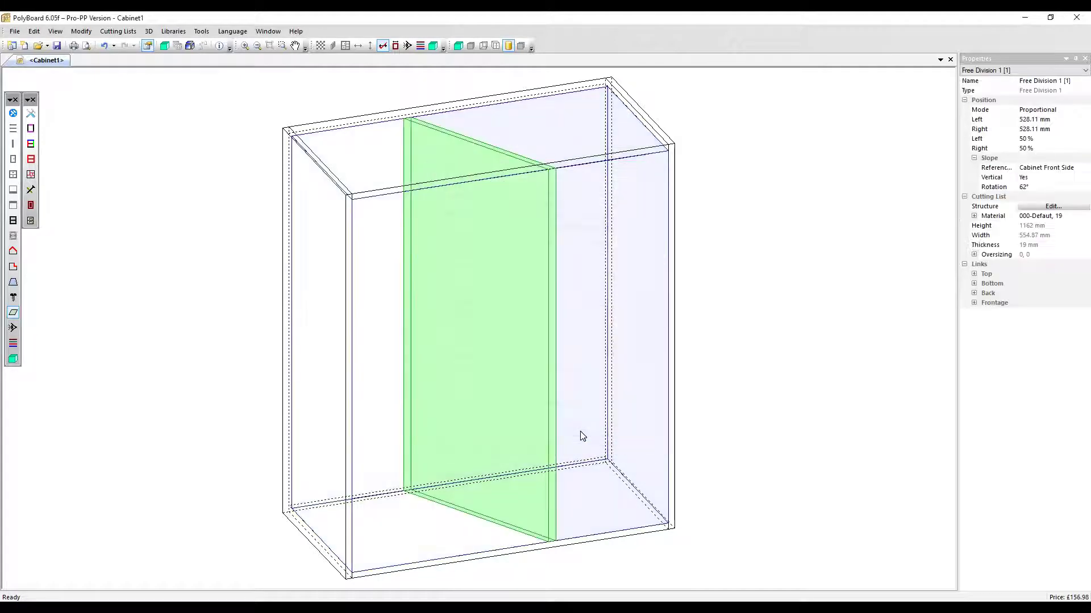
pyautogui.rightClick(553, 405)
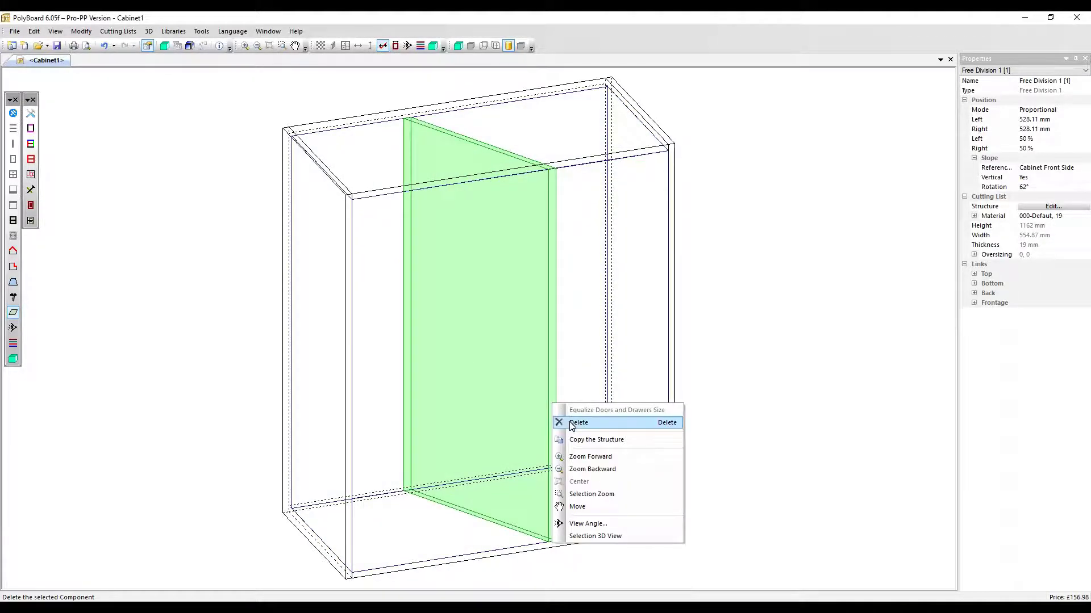
# Step: Delete the rotated upright and set the right side panel's slope to 15°
pyautogui.click(571, 425)
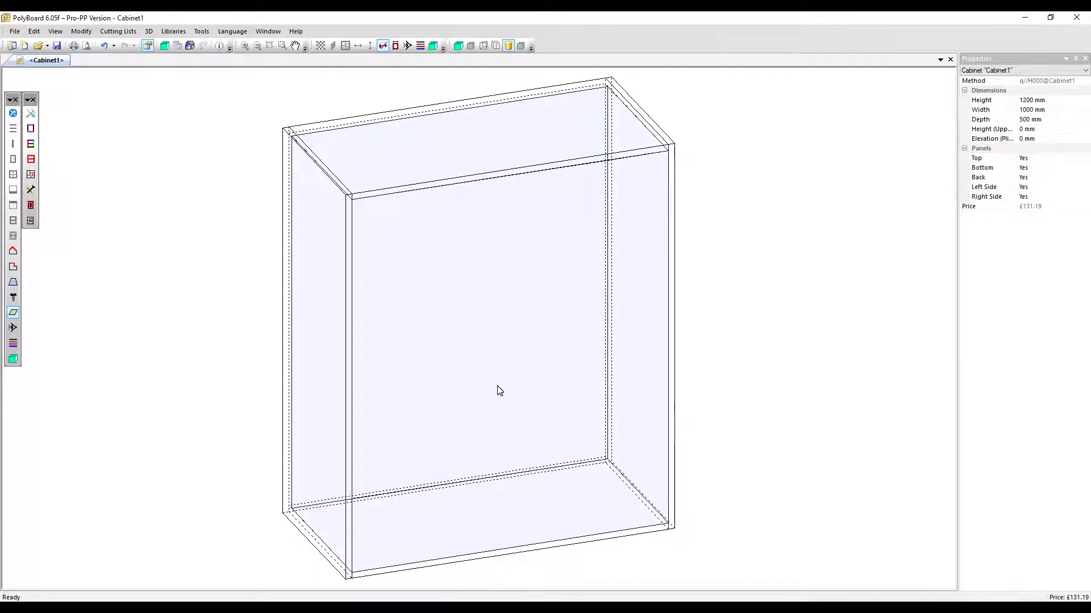
pyautogui.click(673, 350)
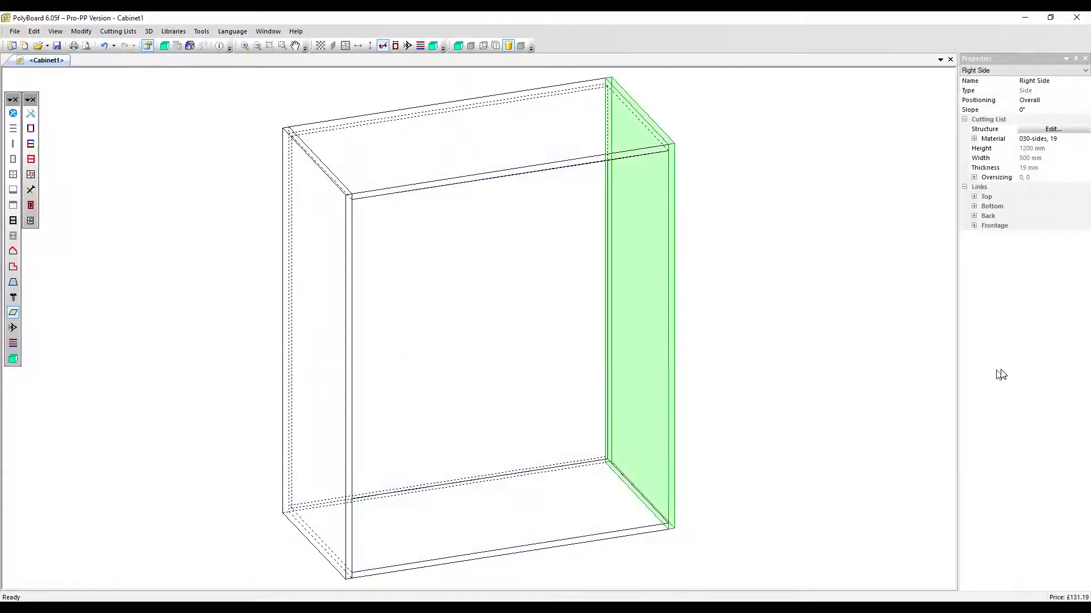
pyautogui.click(1025, 110)
pyautogui.write('15')
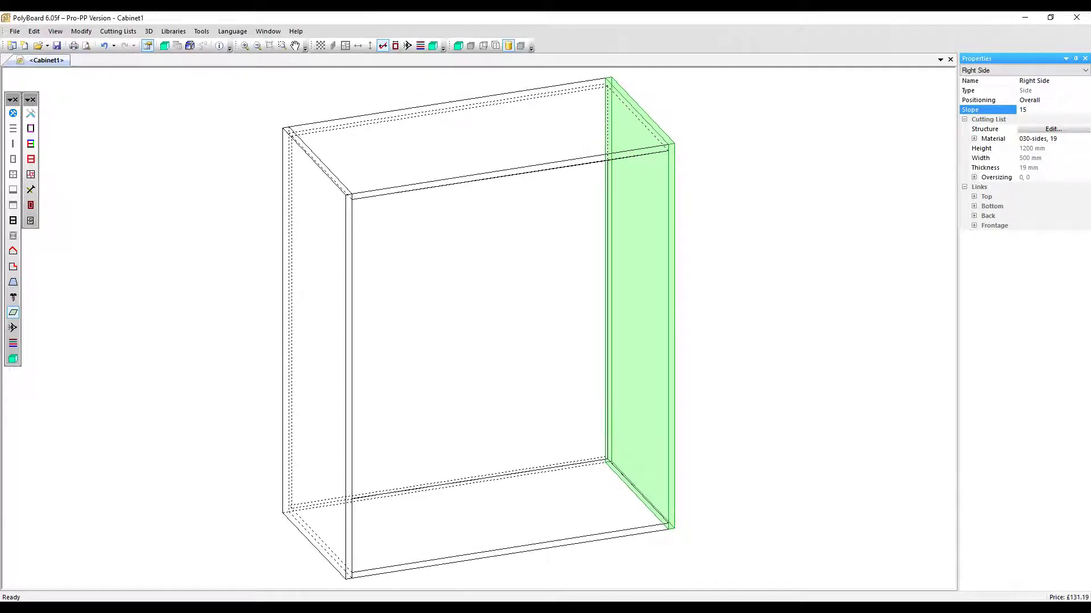
pyautogui.press('Return')
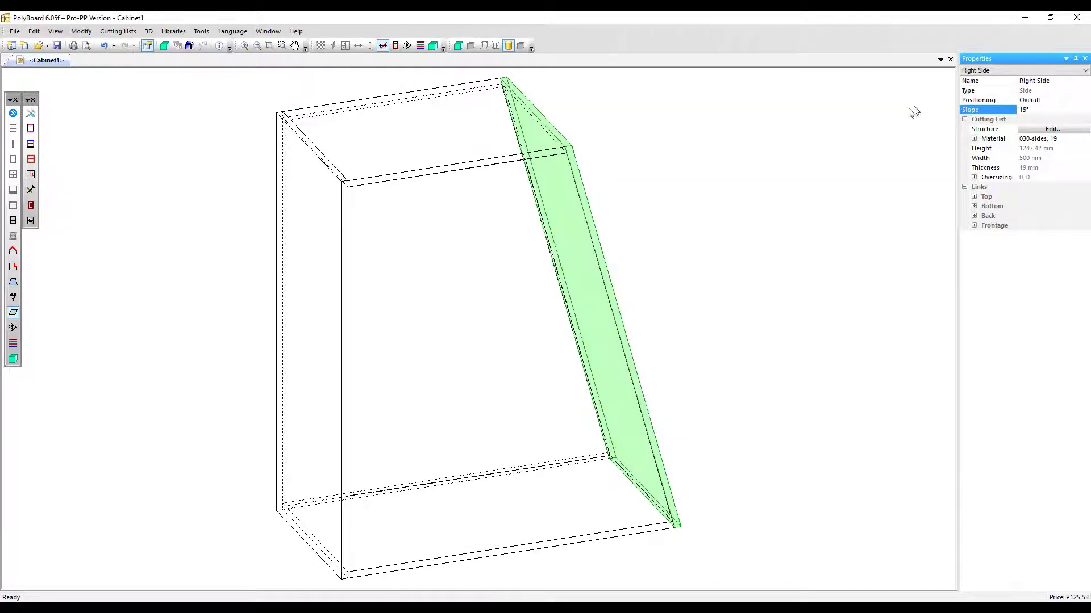
pyautogui.click(448, 317)
pyautogui.rightClick(448, 316)
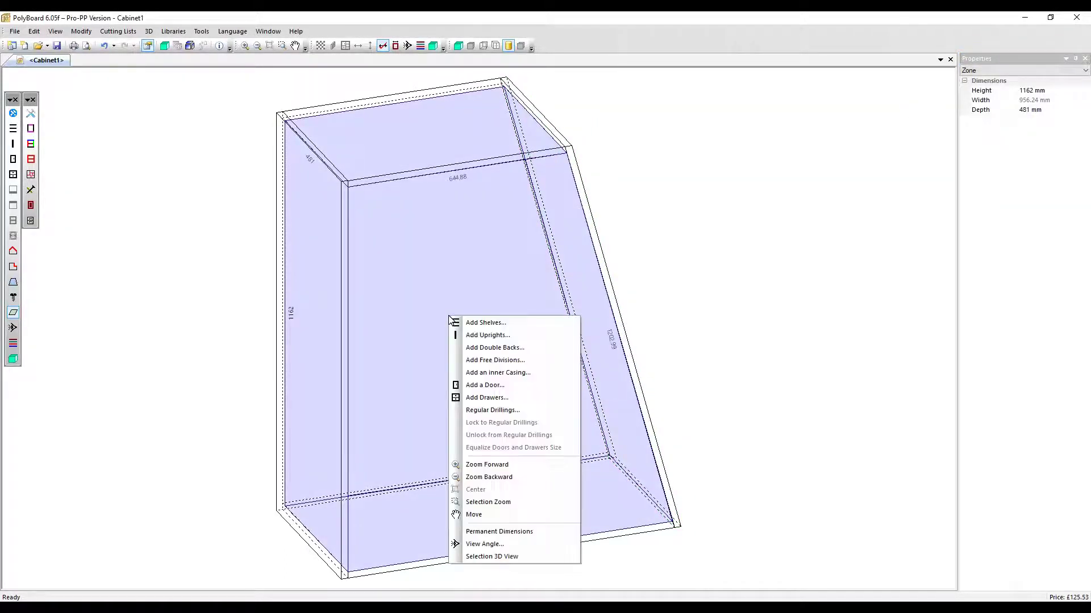
pyautogui.click(472, 361)
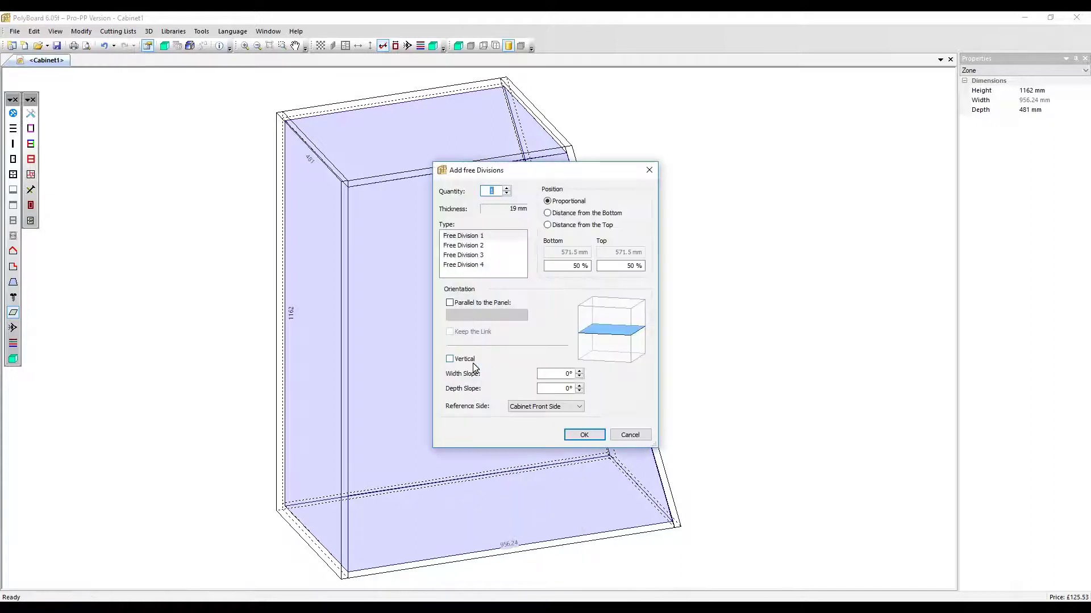
pyautogui.click(449, 304)
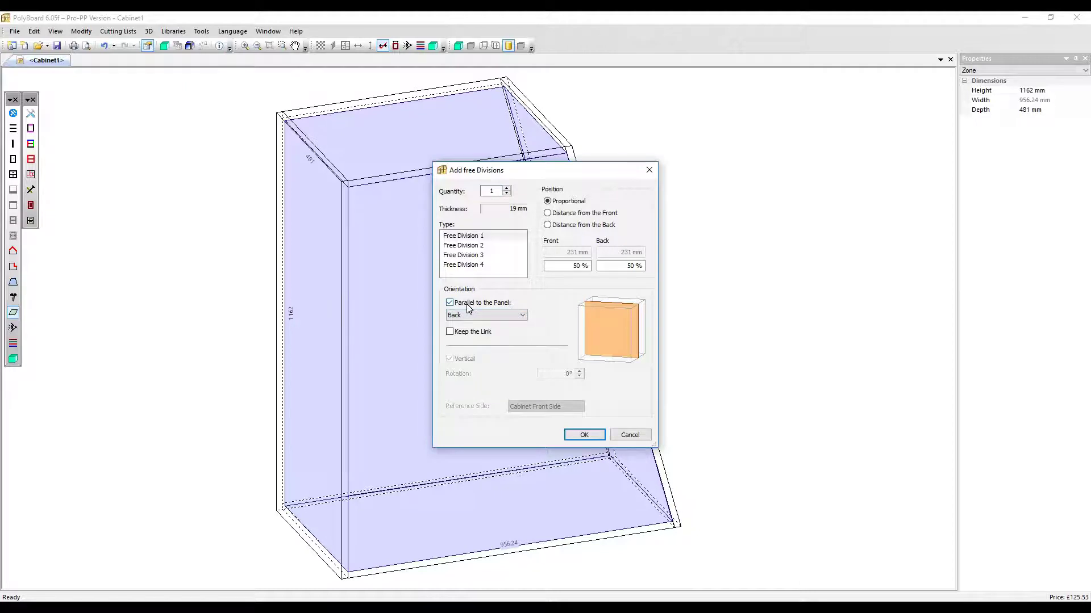
pyautogui.click(472, 315)
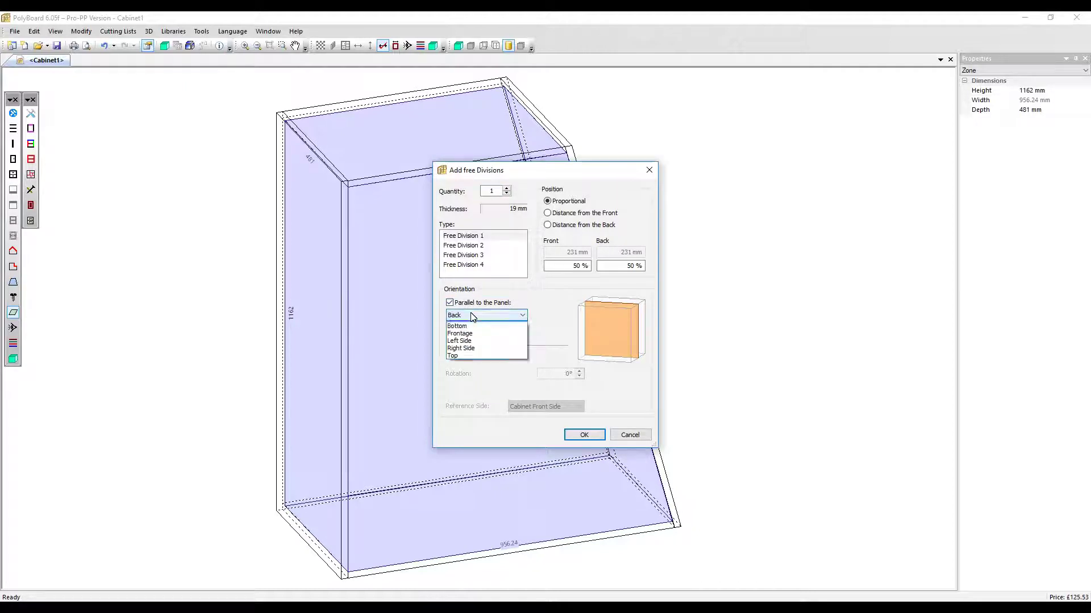
pyautogui.click(469, 354)
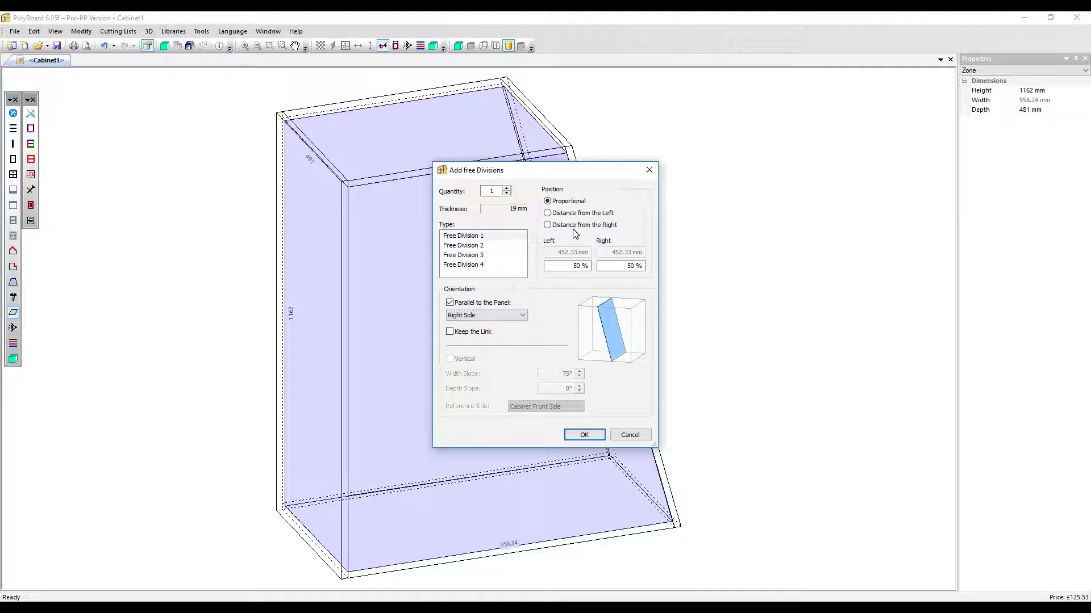
pyautogui.click(577, 438)
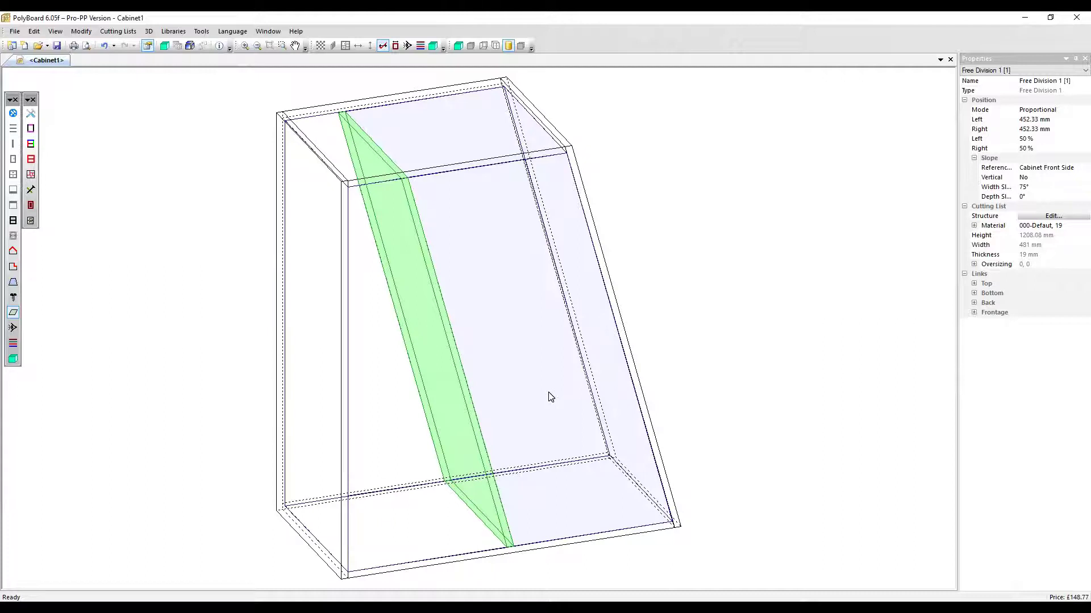
pyautogui.rightClick(465, 383)
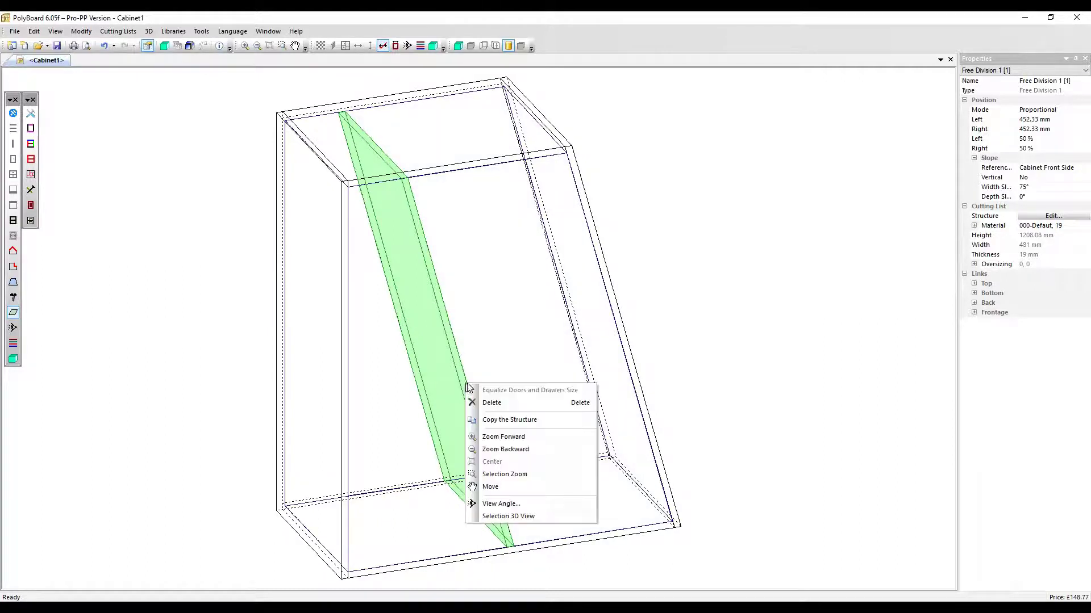
pyautogui.click(490, 403)
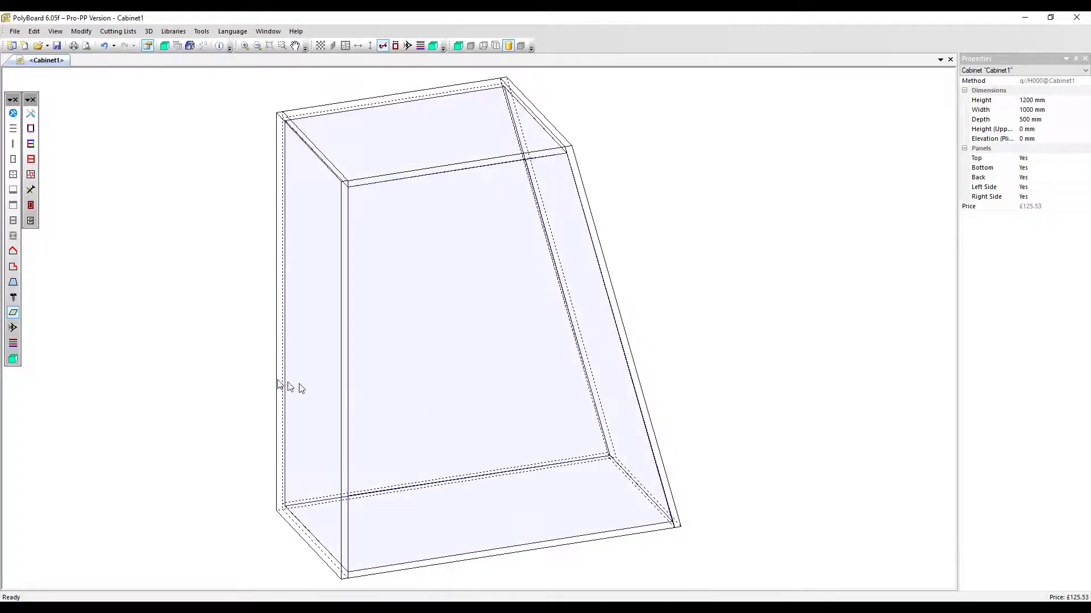
# Step: In Shape Edit, move the cabinet outline's top-left corner inward to 200, 500
pyautogui.click(14, 284)
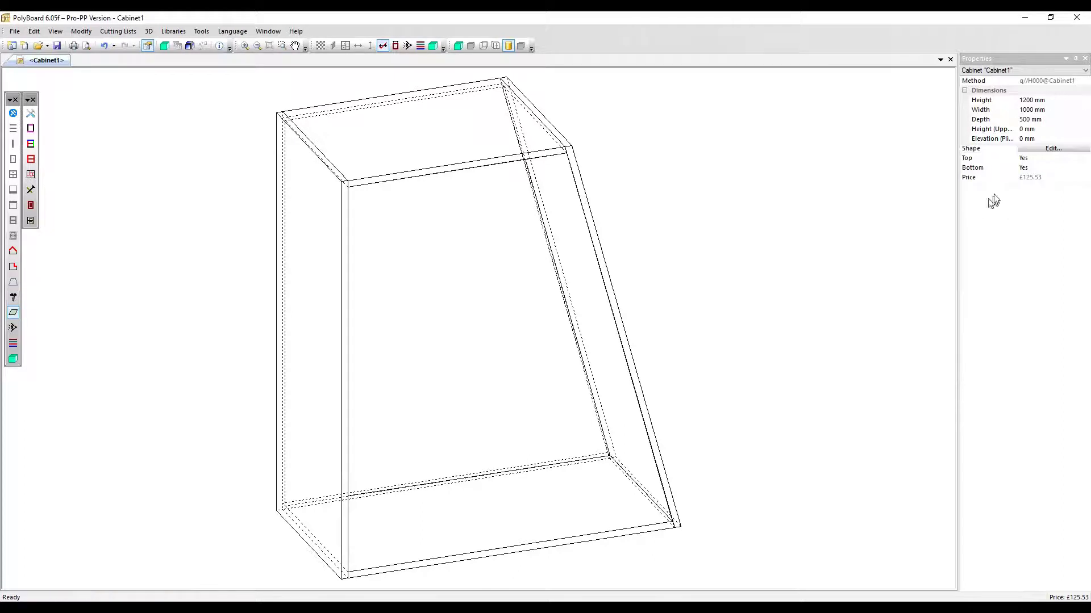
pyautogui.click(1025, 150)
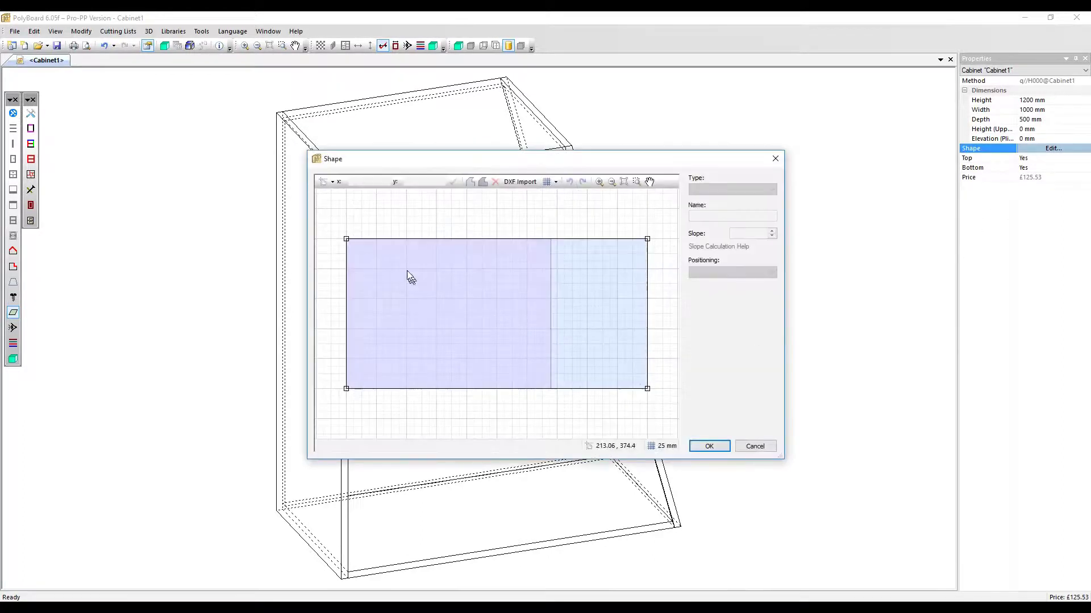
pyautogui.moveTo(347, 239); pyautogui.dragTo(408, 241)
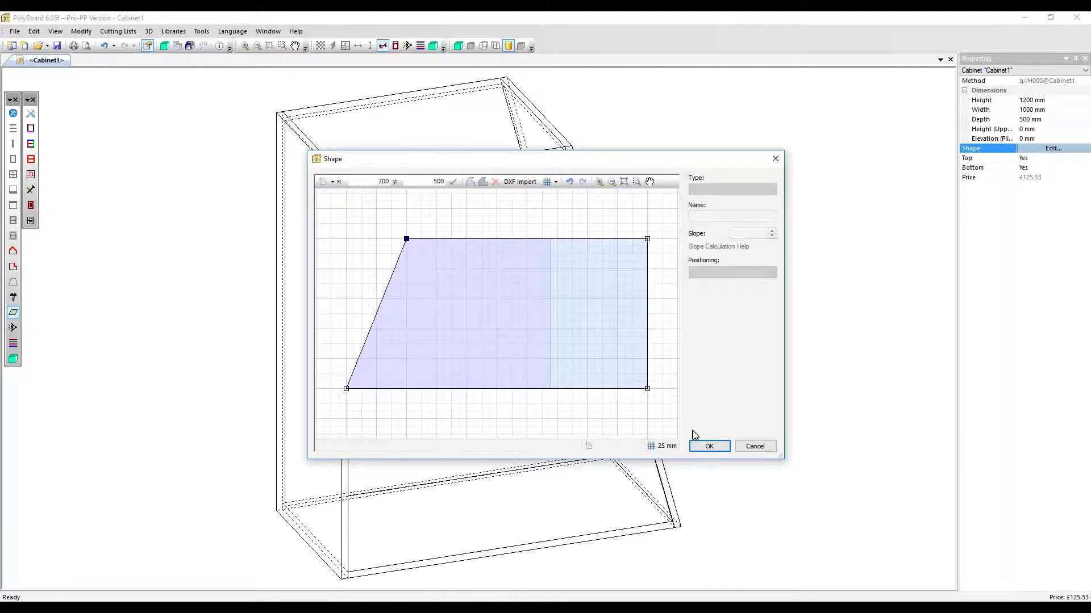
pyautogui.click(705, 445)
# Step: Add a free division parallel to the cabinet's left side panel
pyautogui.rightClick(453, 364)
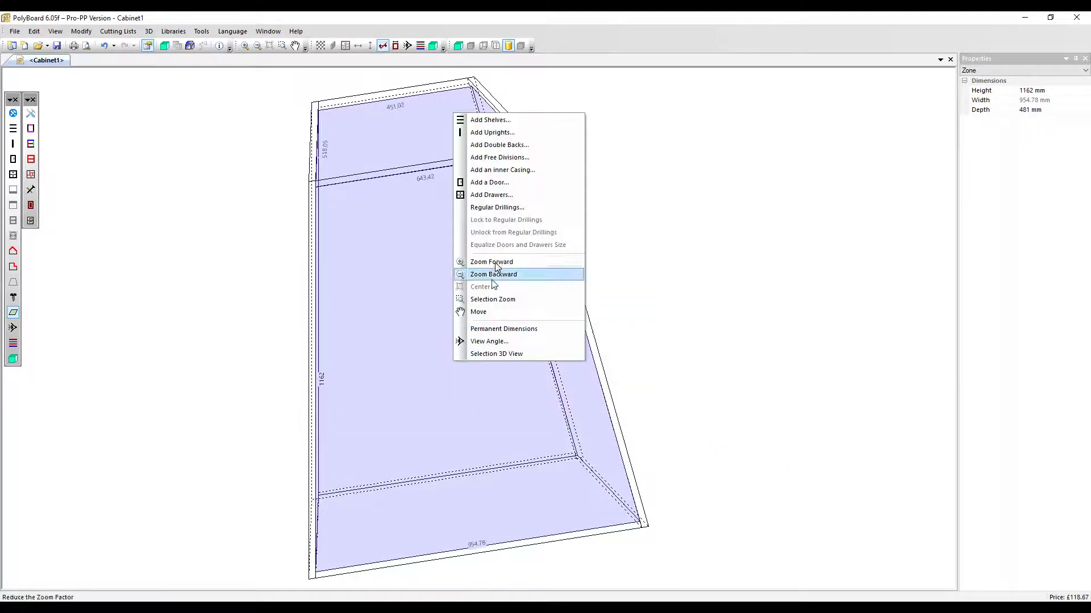
pyautogui.click(499, 157)
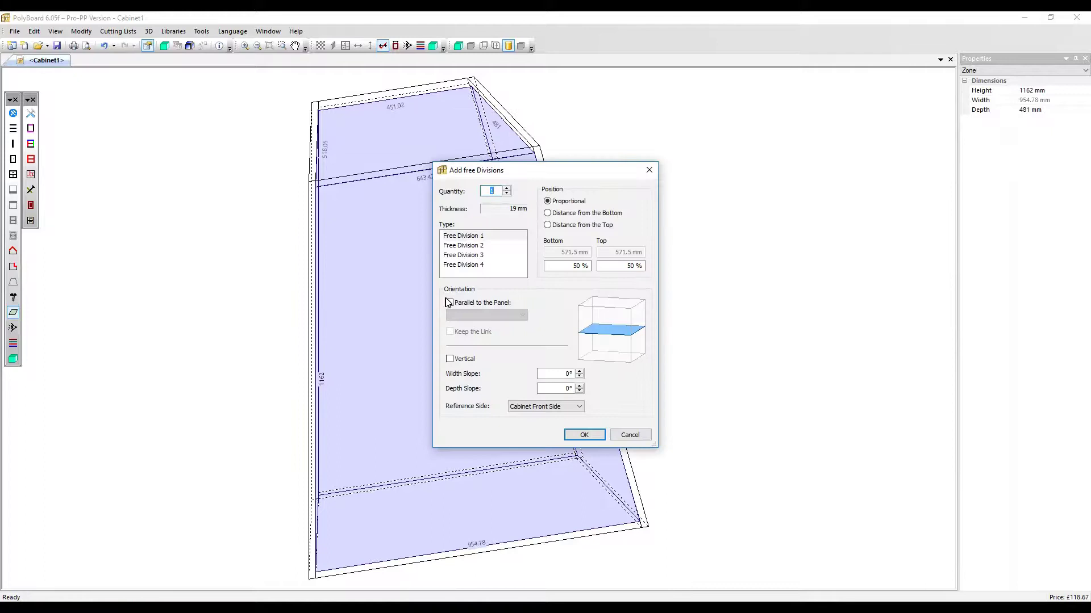
pyautogui.click(450, 303)
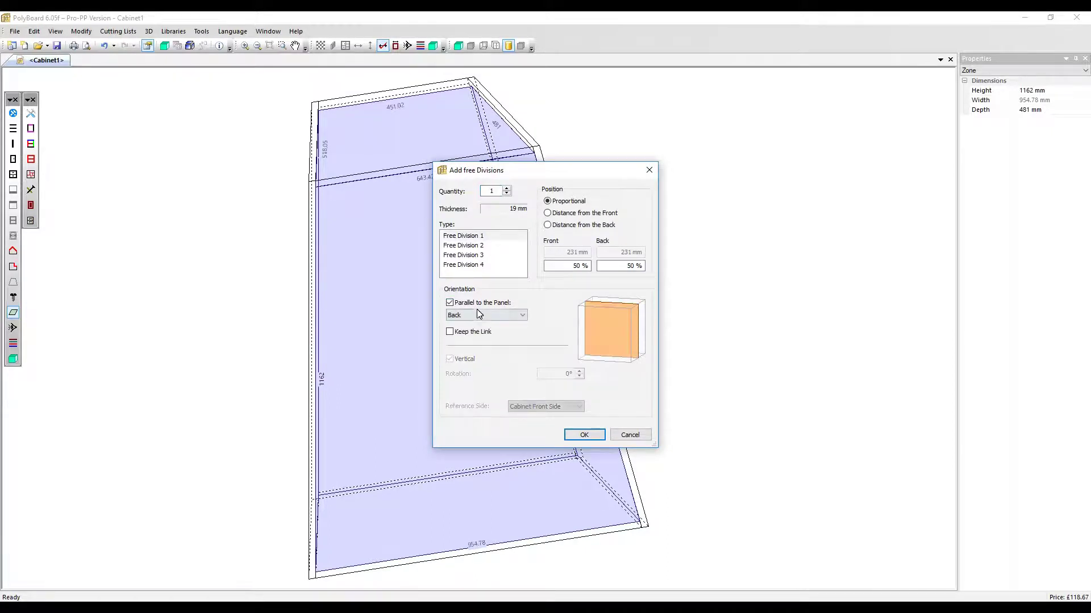
pyautogui.click(469, 315)
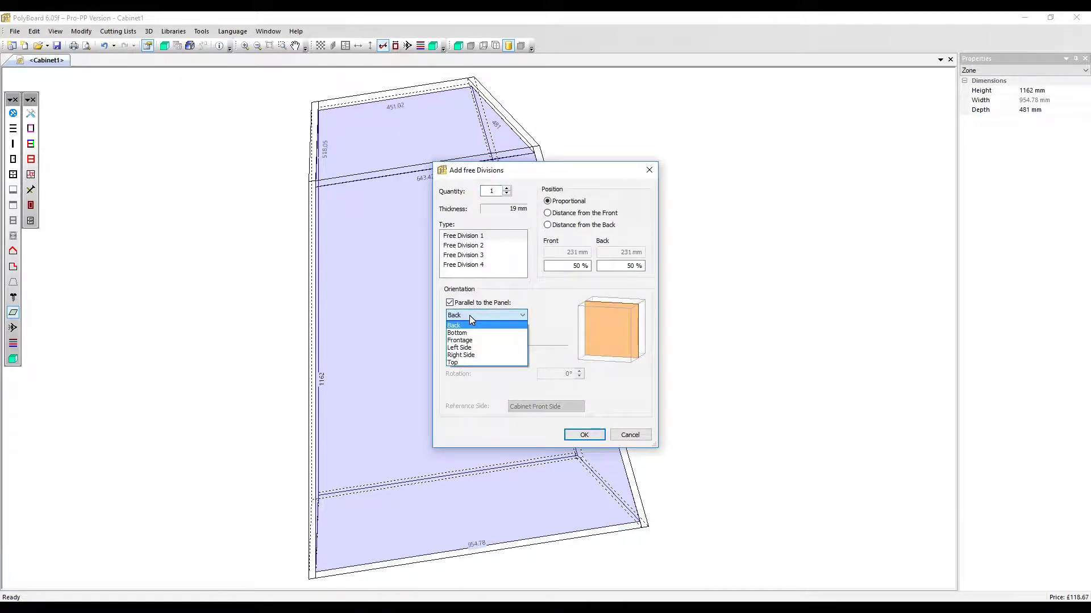
pyautogui.click(468, 347)
pyautogui.click(585, 436)
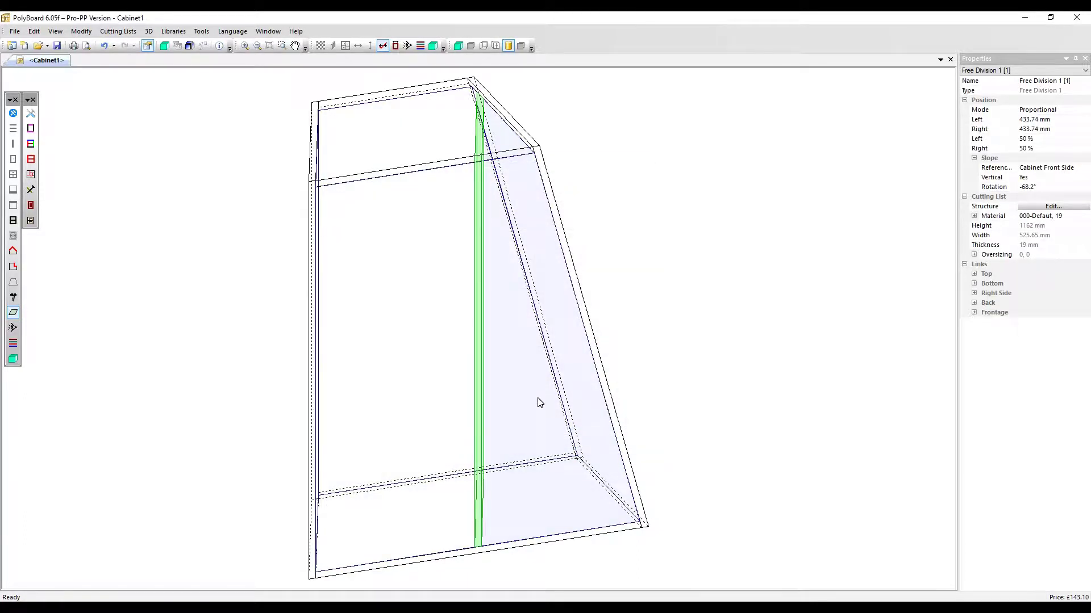
# Step: Position the parallel division 300 mm from the left
pyautogui.click(1019, 119)
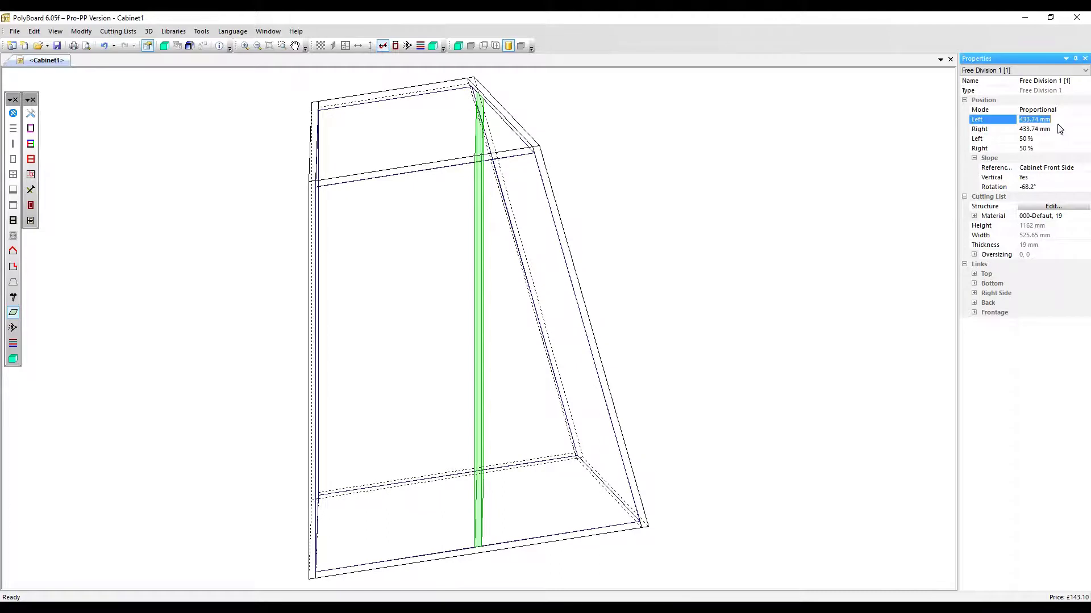
pyautogui.write('300')
pyautogui.press('Return')
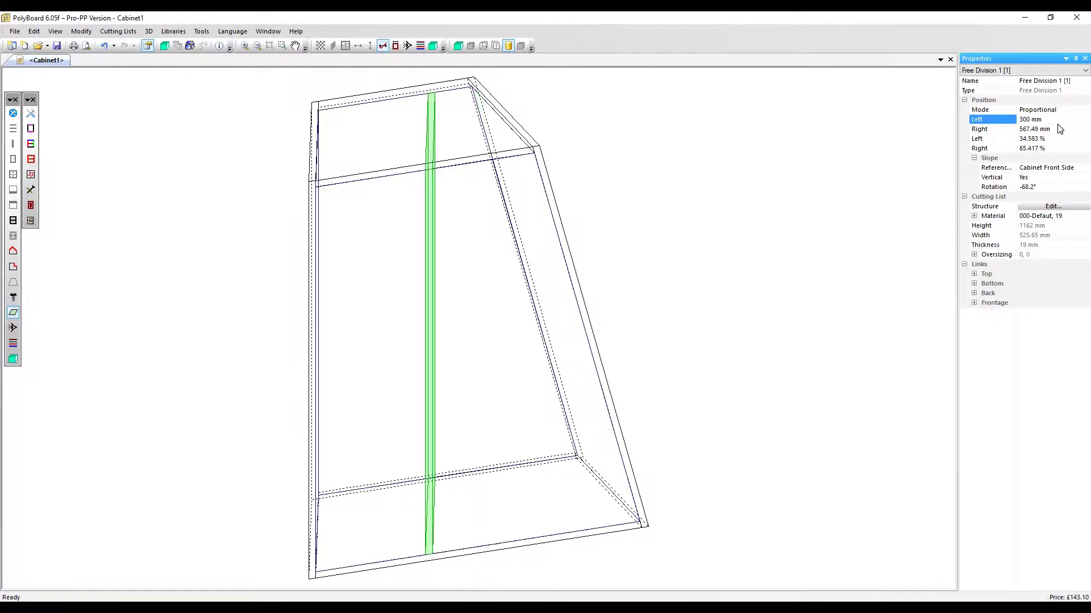
pyautogui.click(458, 47)
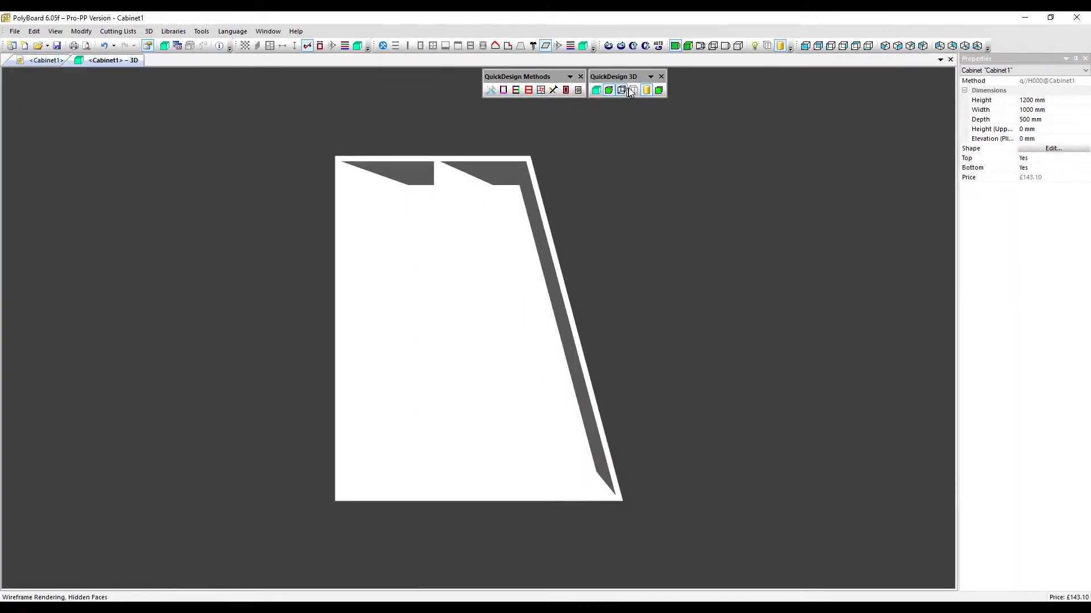
# Step: Render the 3D view in wireframe and orbit around the cabinet
pyautogui.click(622, 94)
pyautogui.moveTo(494, 220); pyautogui.dragTo(526, 199)
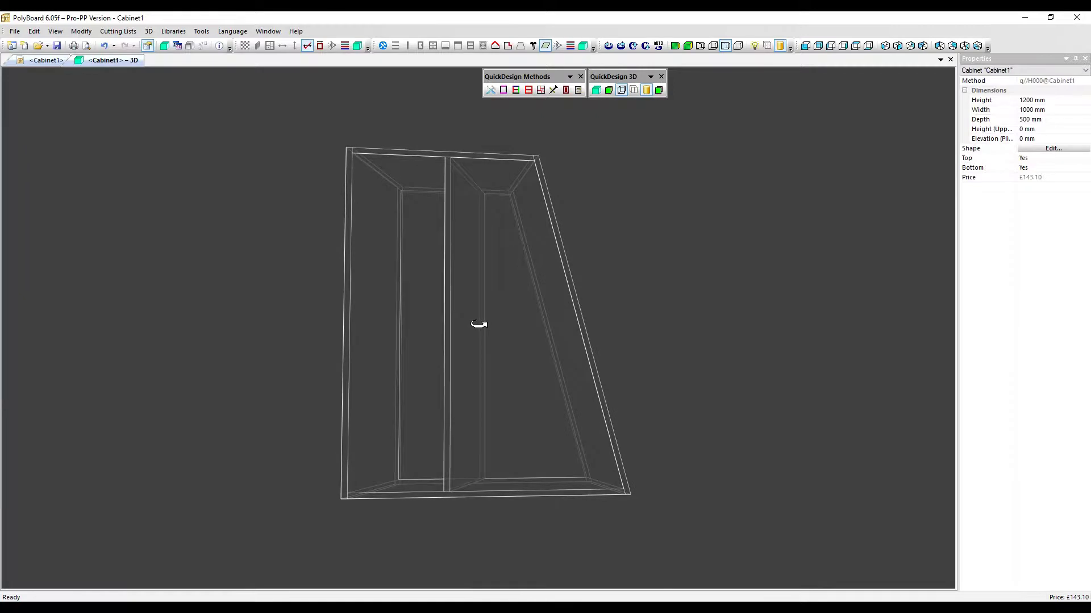